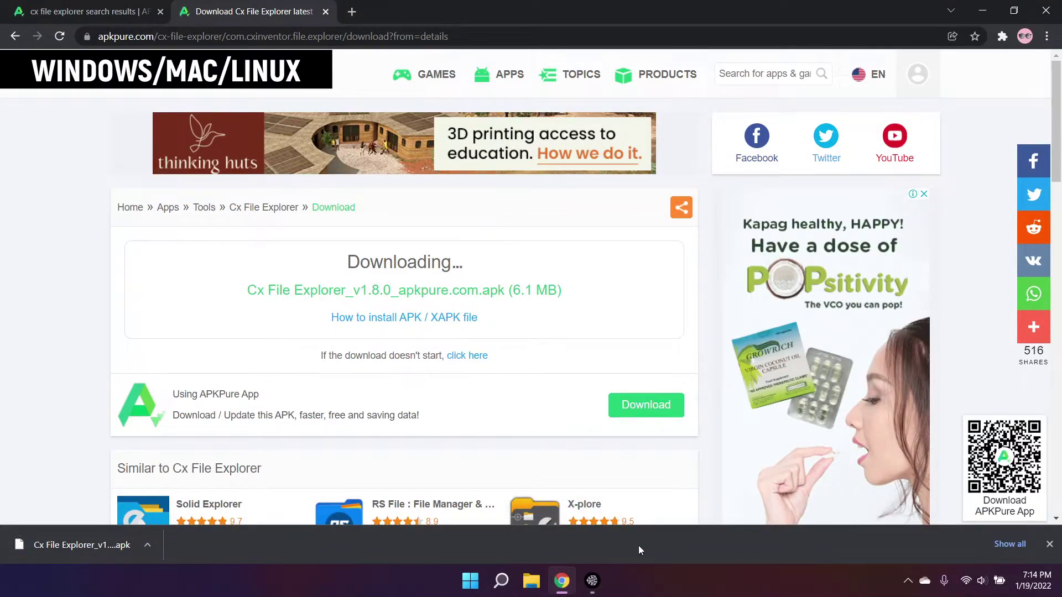
# - Switch to SideQuest from the taskbar after downloading the Cx File Explorer v1.8.0 APK
pyautogui.moveTo(591, 580)
pyautogui.click(598, 583)
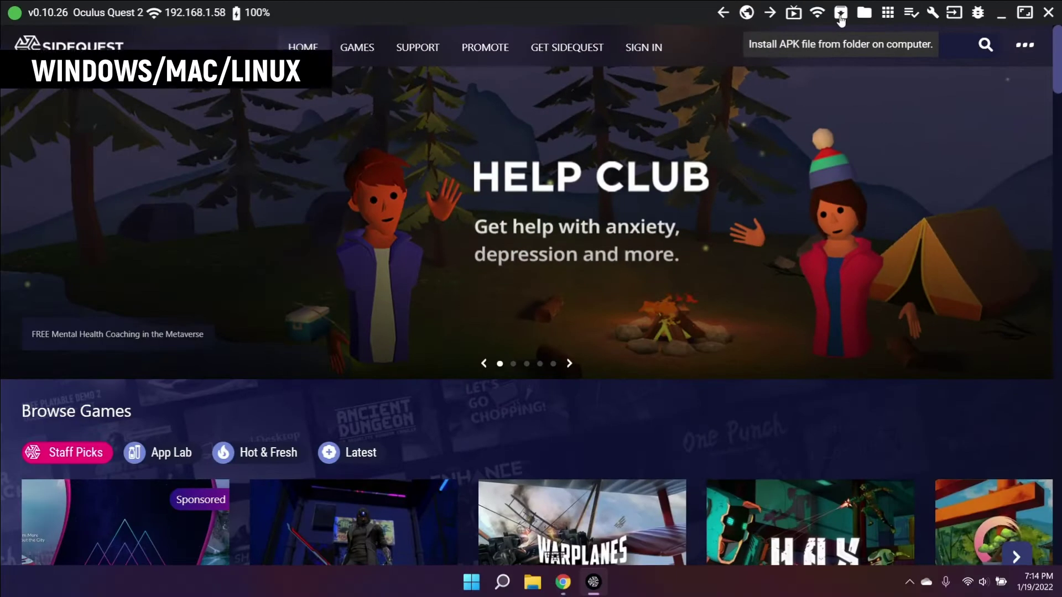
# - Install Cx File Explorer_v1.8.0_apkpure.com.apk from Downloads onto the Quest through SideQuest
pyautogui.click(636, 32)
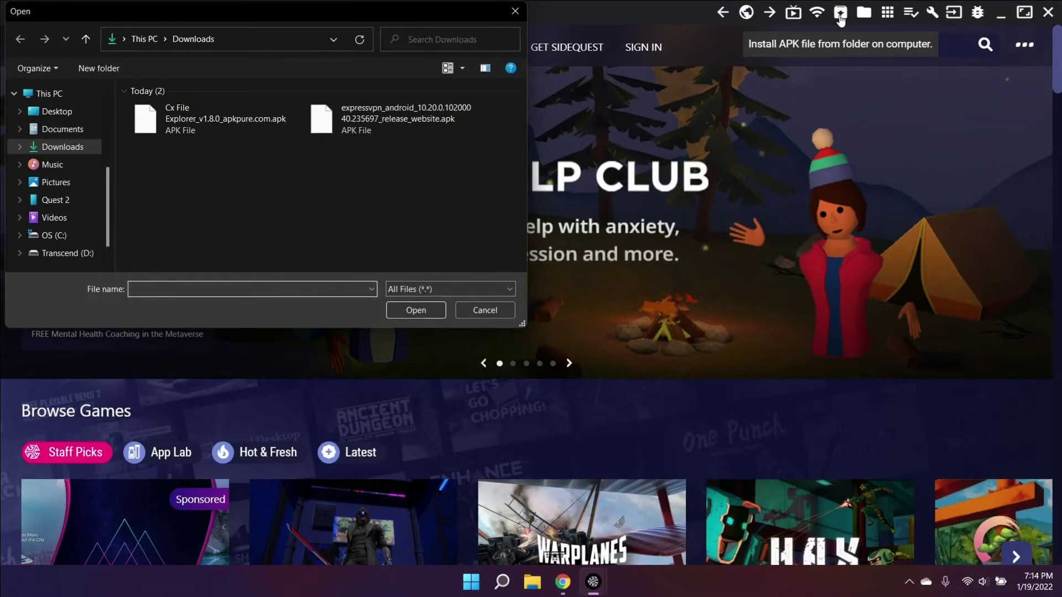
pyautogui.click(218, 116)
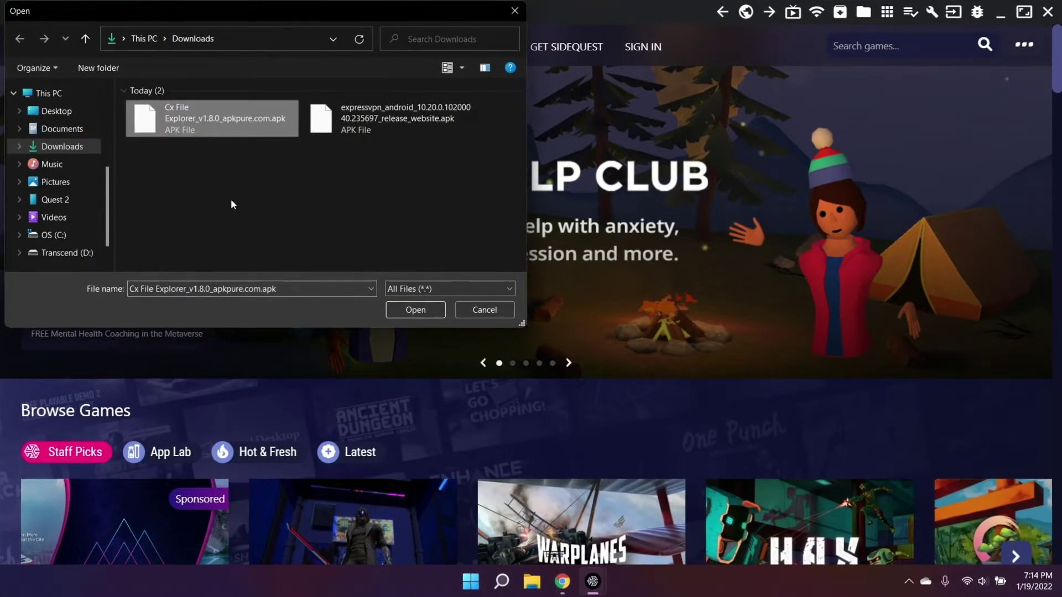
pyautogui.click(416, 313)
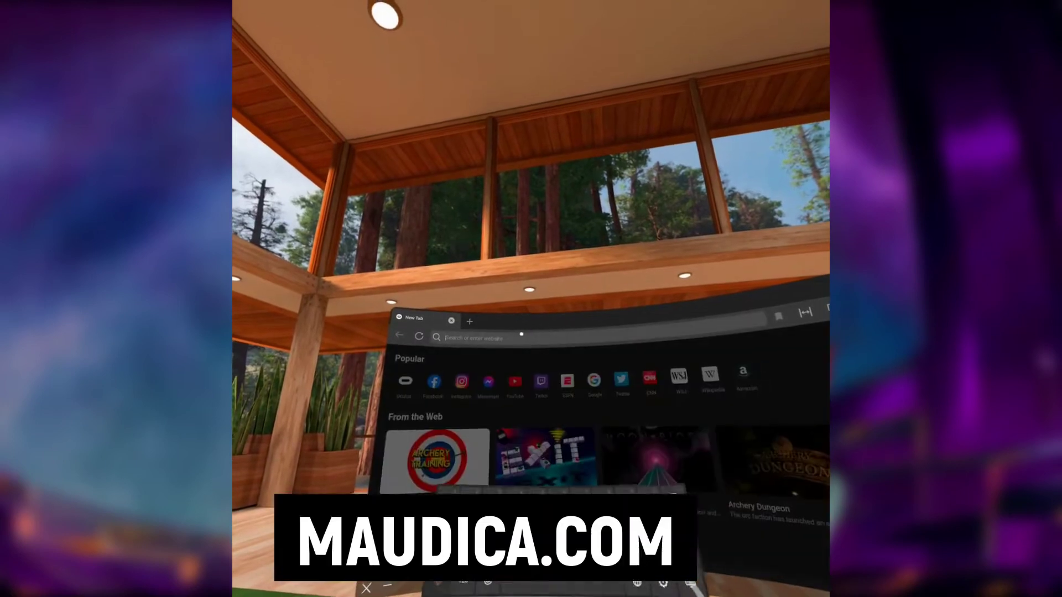
# - Go to maudica.com and show Standard and Advanced songs sorted by downloads
pyautogui.write('maudica.com/')
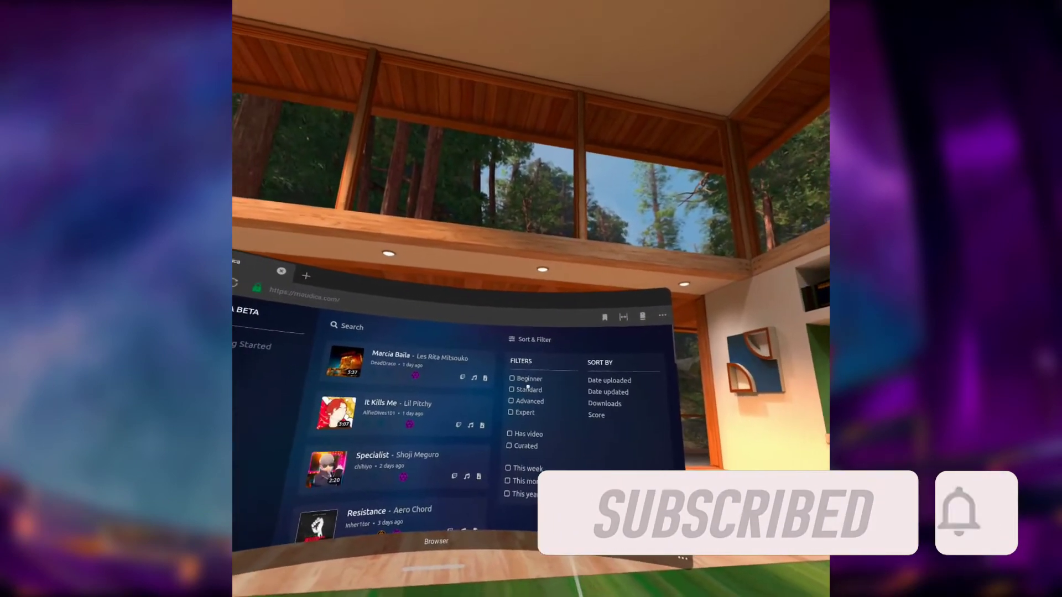
pyautogui.click(528, 396)
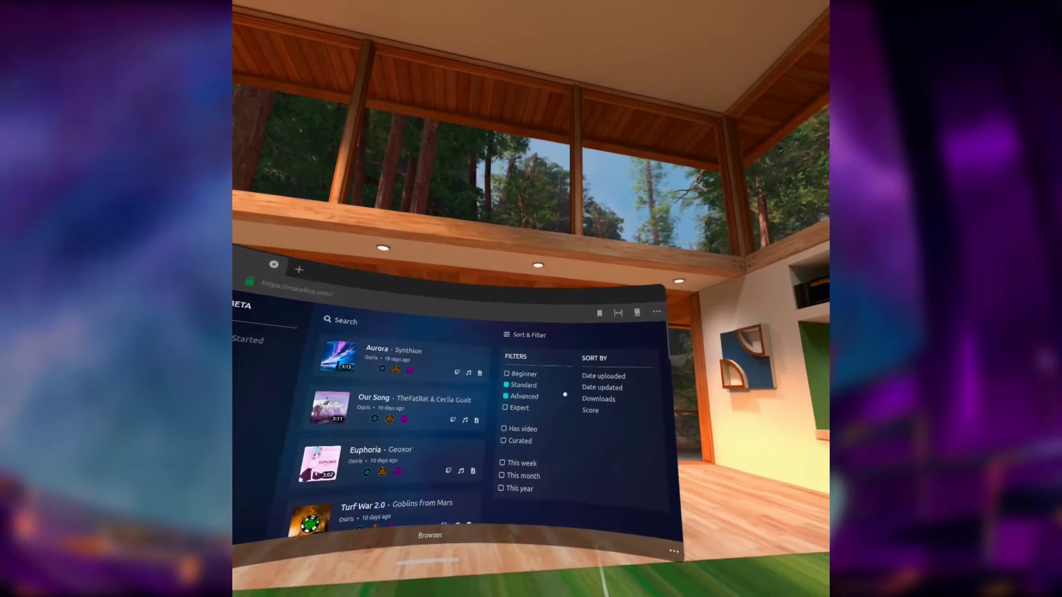
pyautogui.click(602, 398)
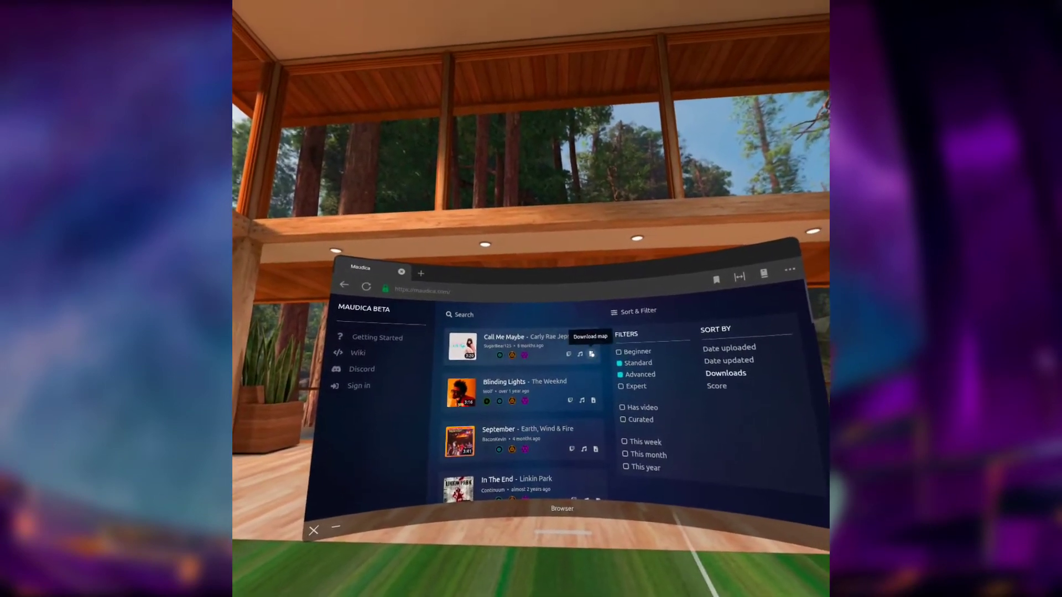
# - Download the Call Me Maybe map and bring up the browser options to check downloads
pyautogui.click(591, 354)
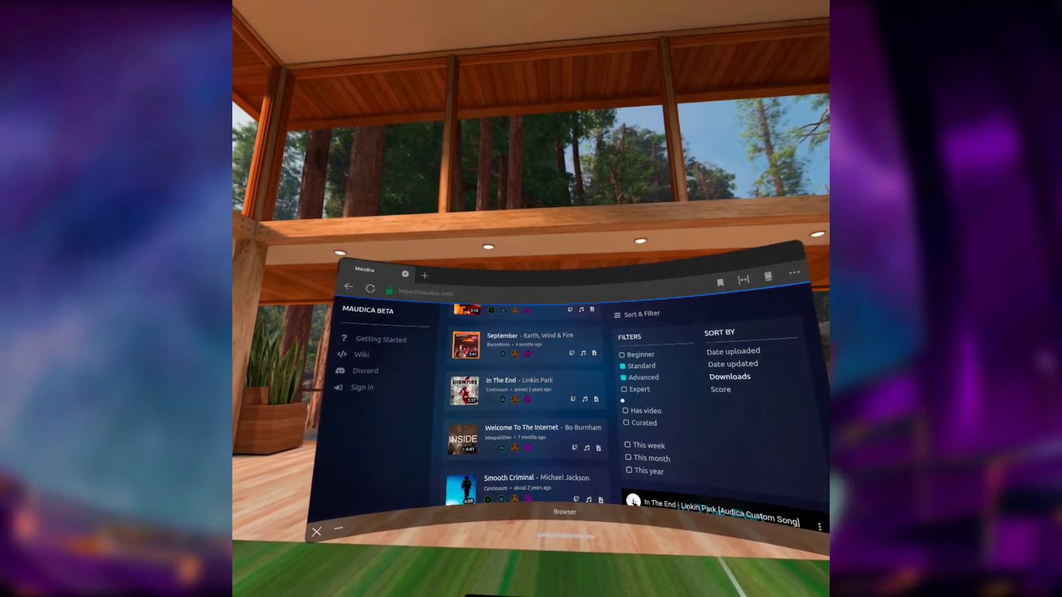
pyautogui.scroll(5, 553, 398)
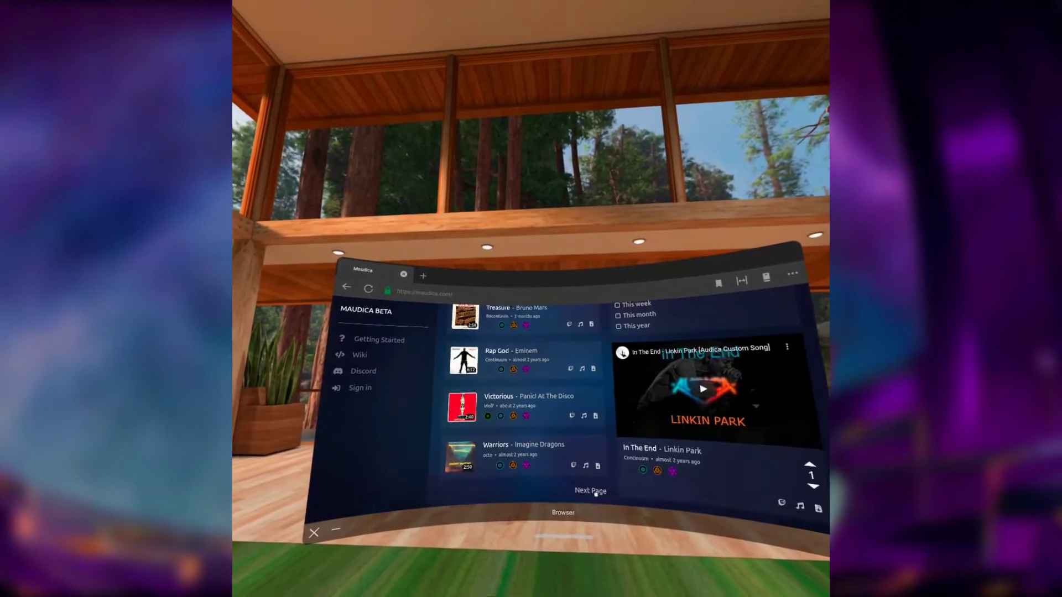
pyautogui.scroll(5, 581, 382)
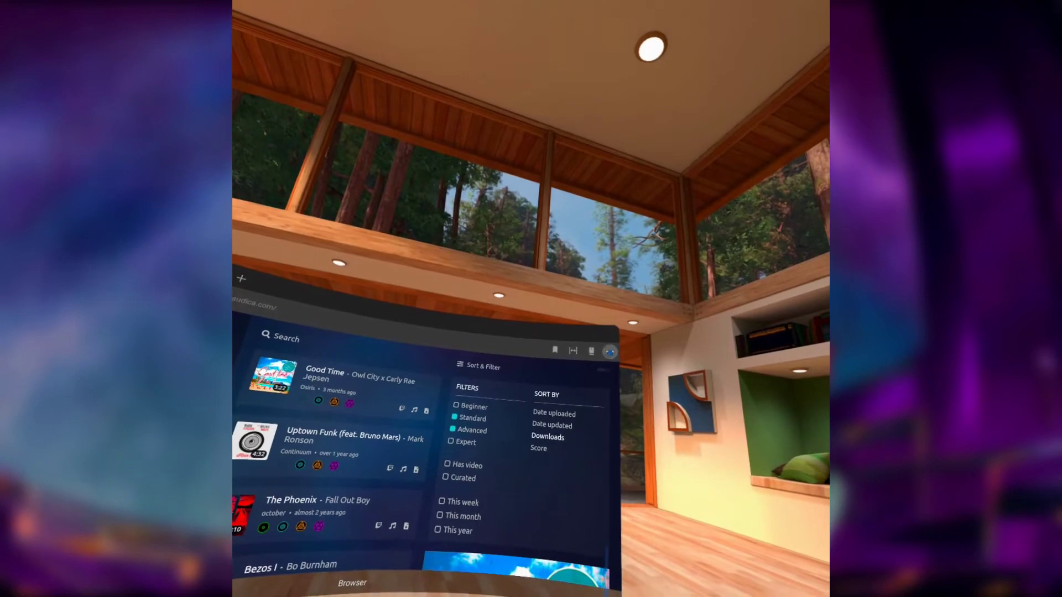
pyautogui.click(609, 352)
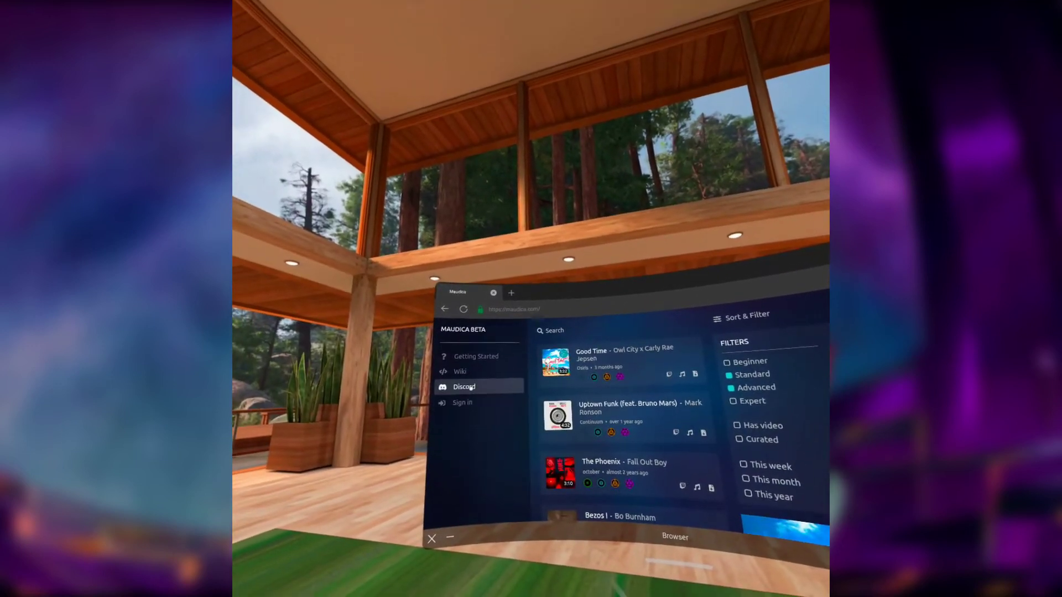
# - Join the Audica Modding Group Discord server and download the Scarborough Fair gun zip
pyautogui.click(470, 389)
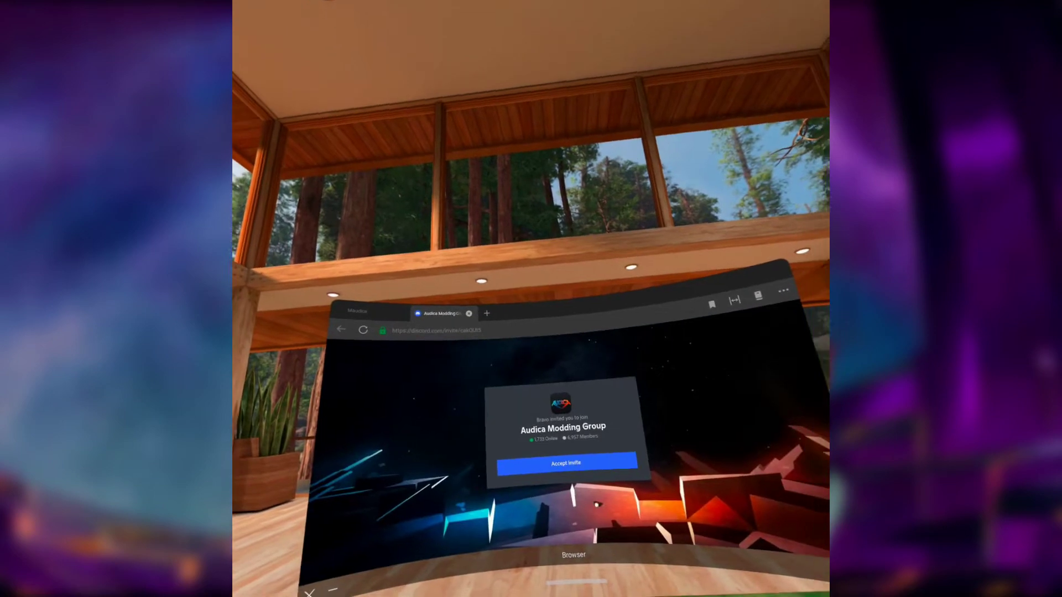
pyautogui.click(564, 453)
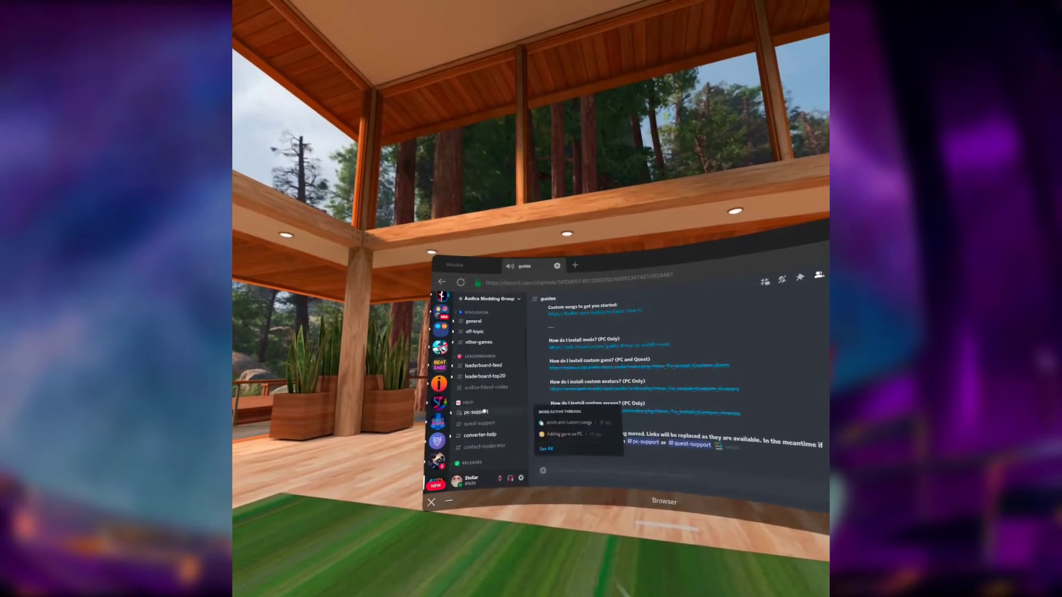
pyautogui.scroll(-3, 481, 409)
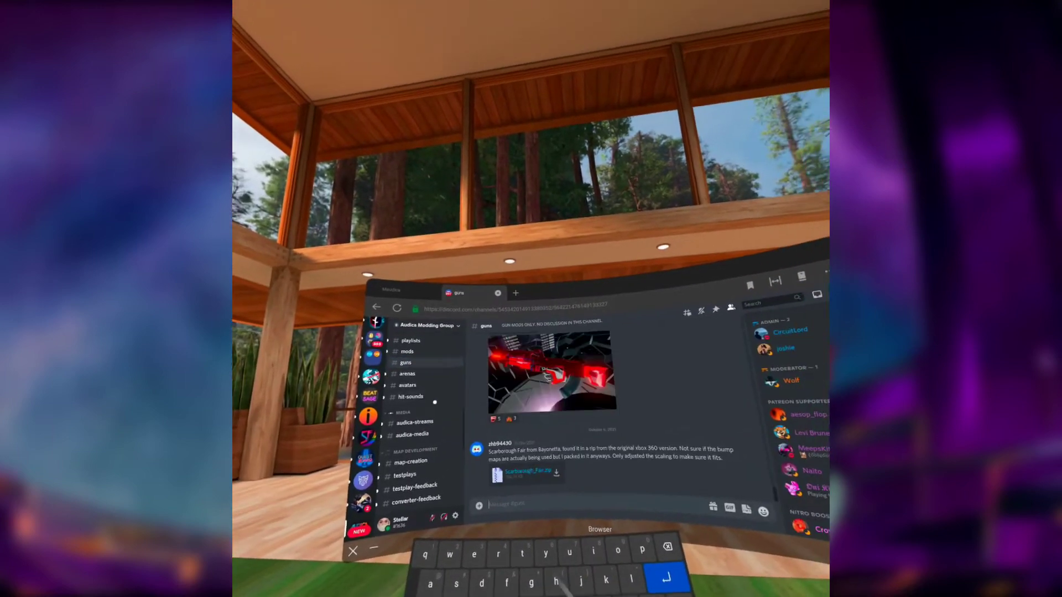
pyautogui.moveTo(606, 448)
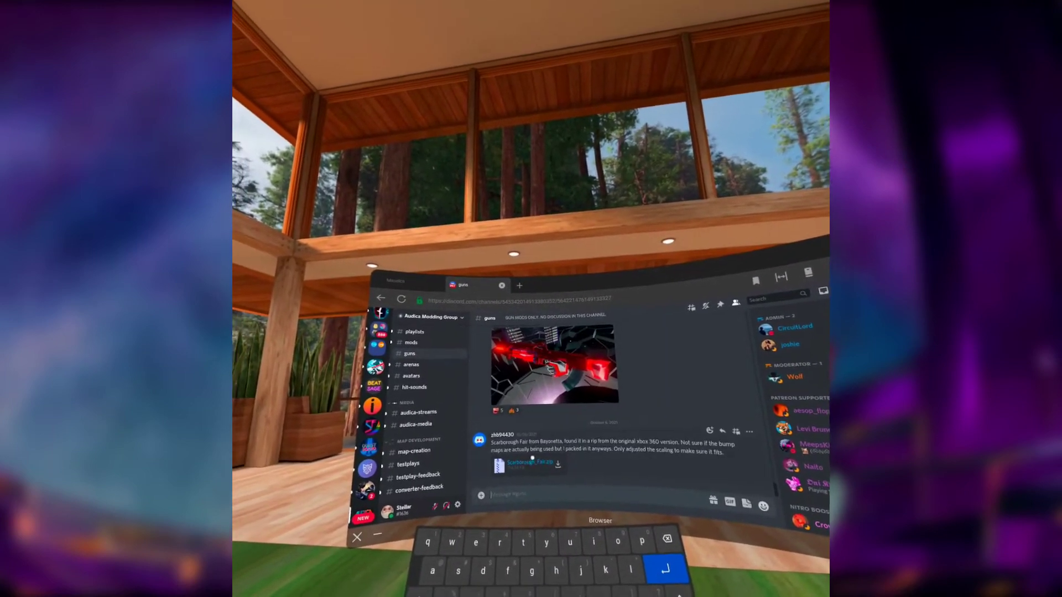
pyautogui.click(536, 463)
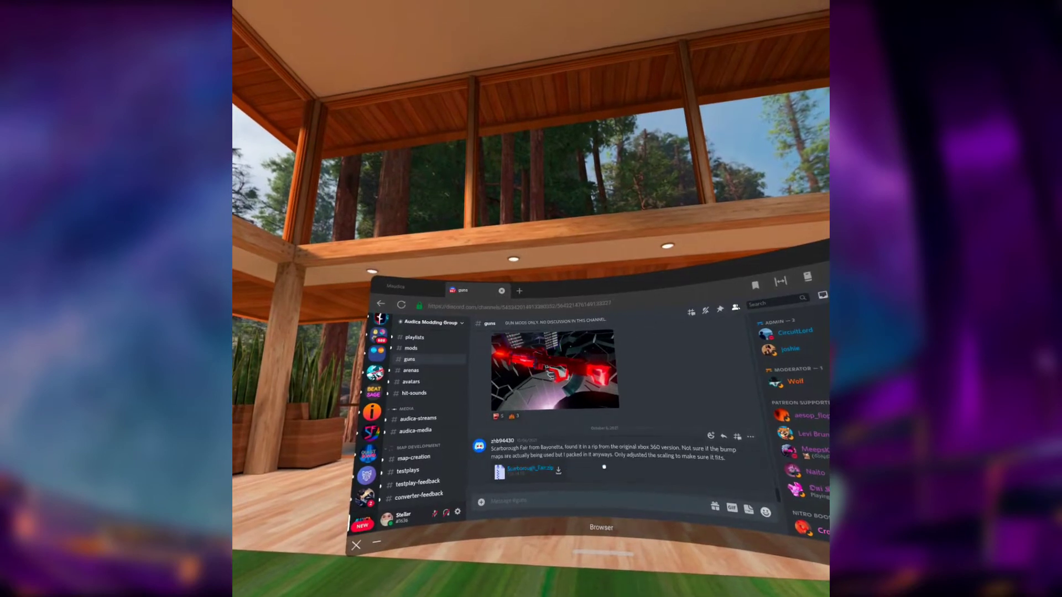
# - Download flatline.zip from #guns and review the browser's downloads list
pyautogui.scroll(2, 604, 466)
pyautogui.scroll(5, 598, 456)
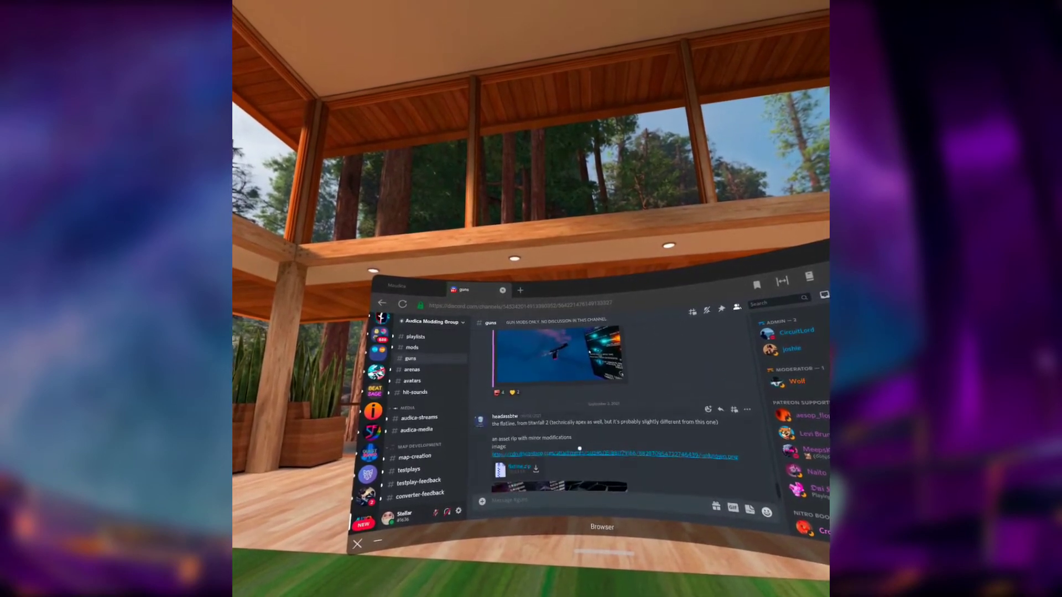
pyautogui.click(518, 466)
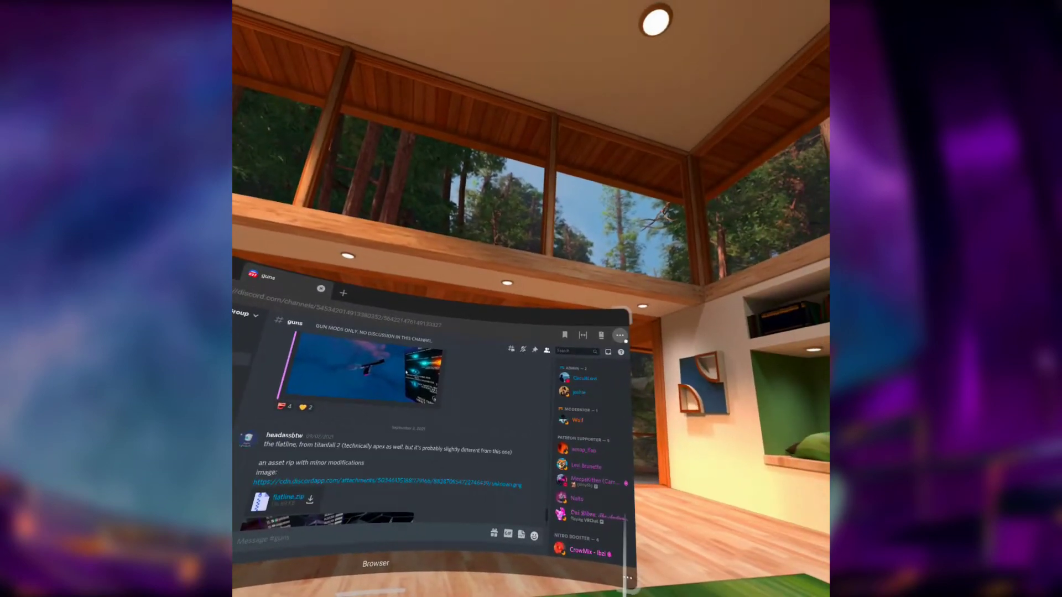
pyautogui.click(627, 570)
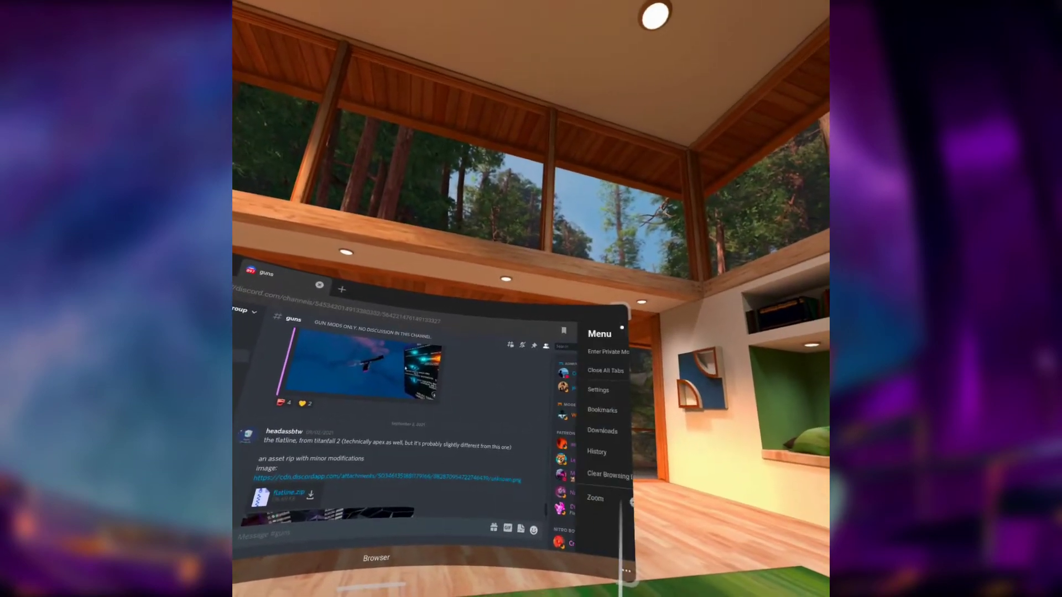
pyautogui.click(602, 430)
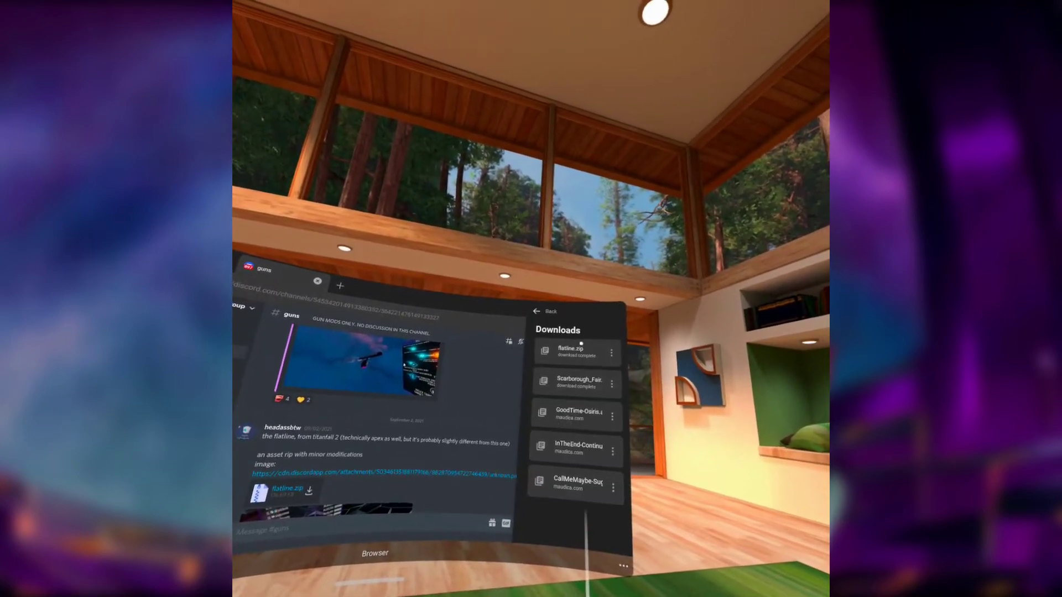
pyautogui.press('super')
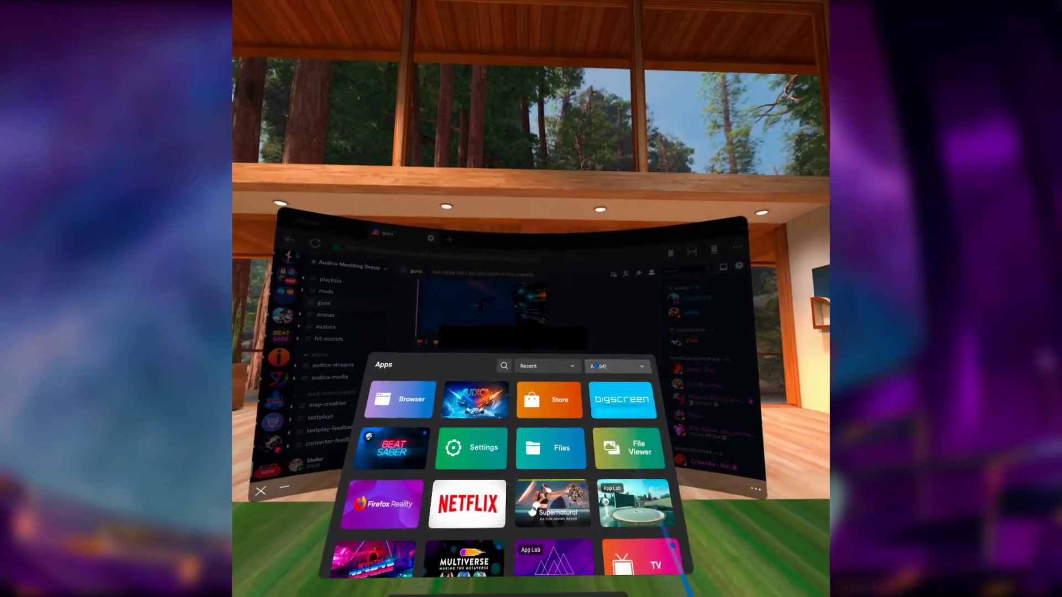
# - Filter the app library to Unknown Sources and launch Cx File Explorer
pyautogui.click(625, 364)
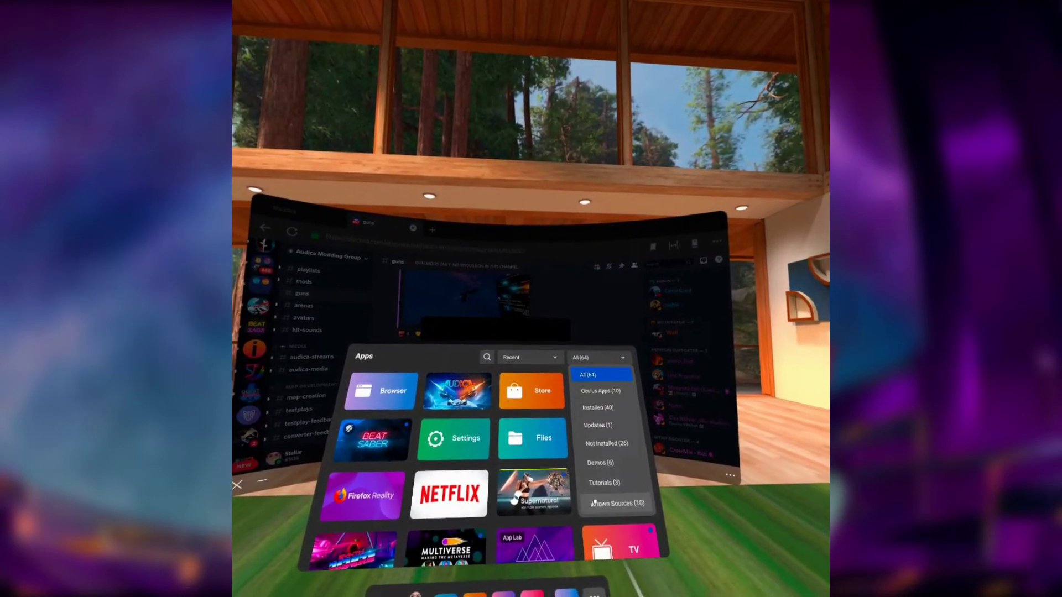
pyautogui.click(604, 502)
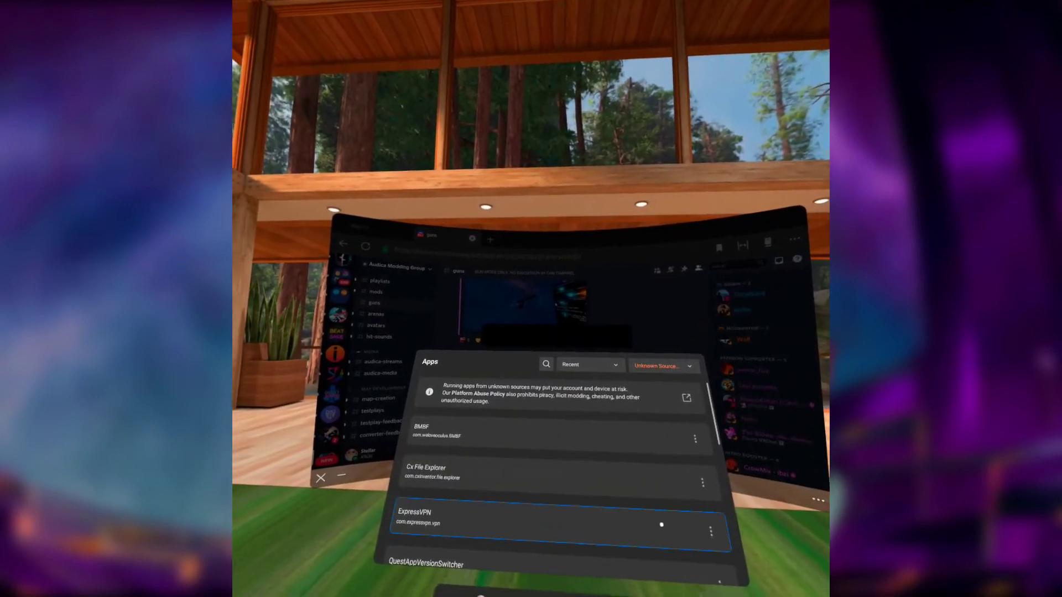
pyautogui.click(620, 484)
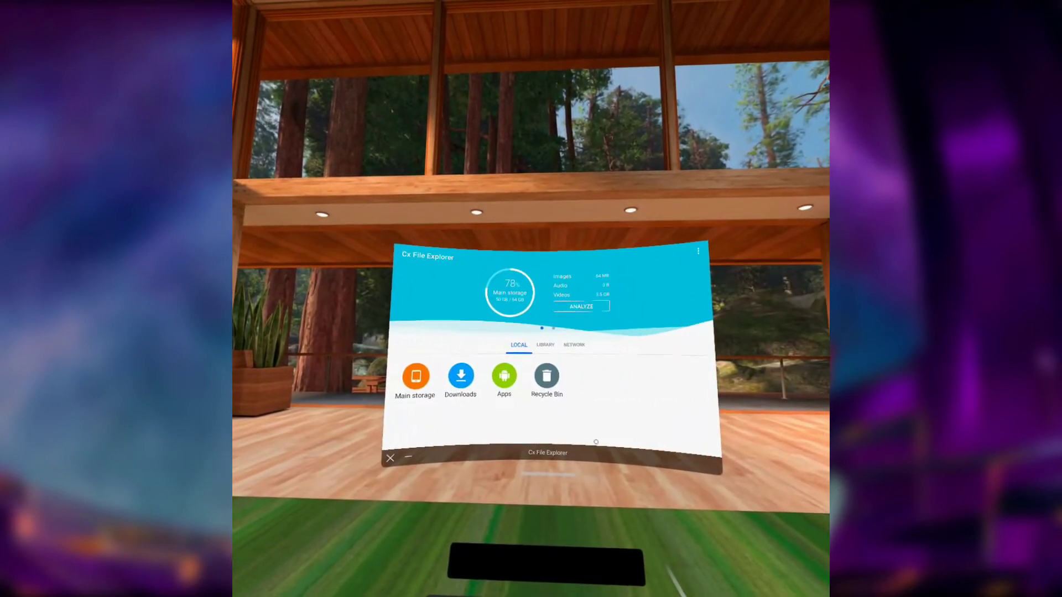
# - In Downloads, rename GoodTime-Osiris.audica.zip to end in .audica
pyautogui.click(485, 387)
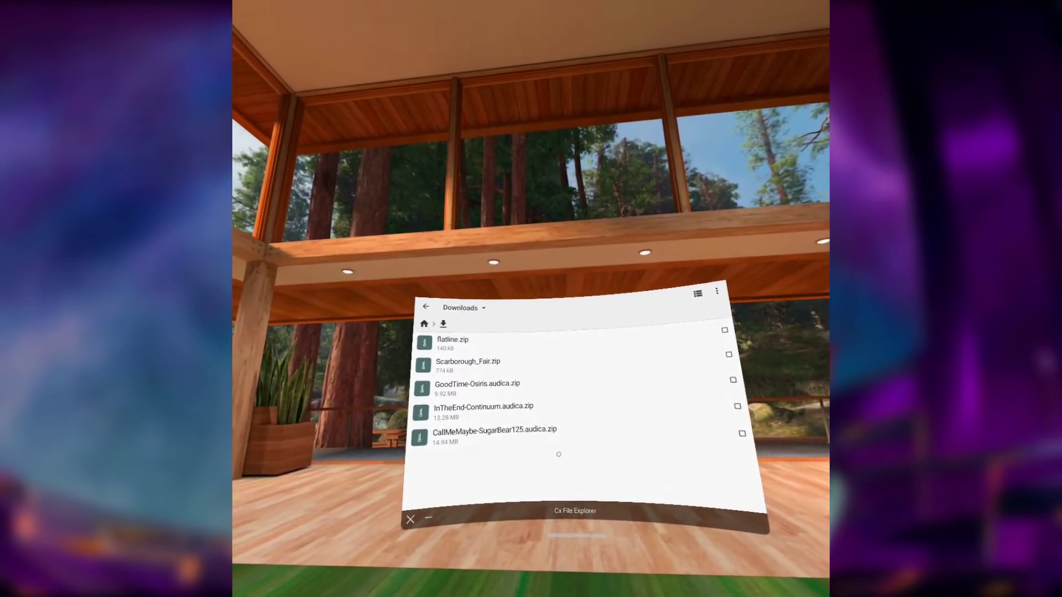
pyautogui.click(591, 379)
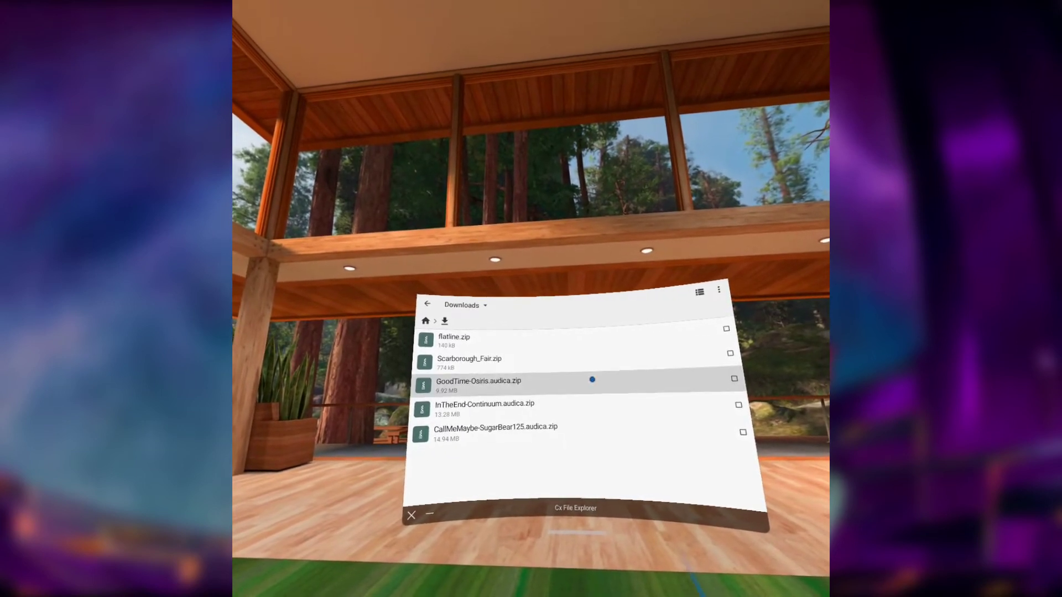
pyautogui.click(585, 488)
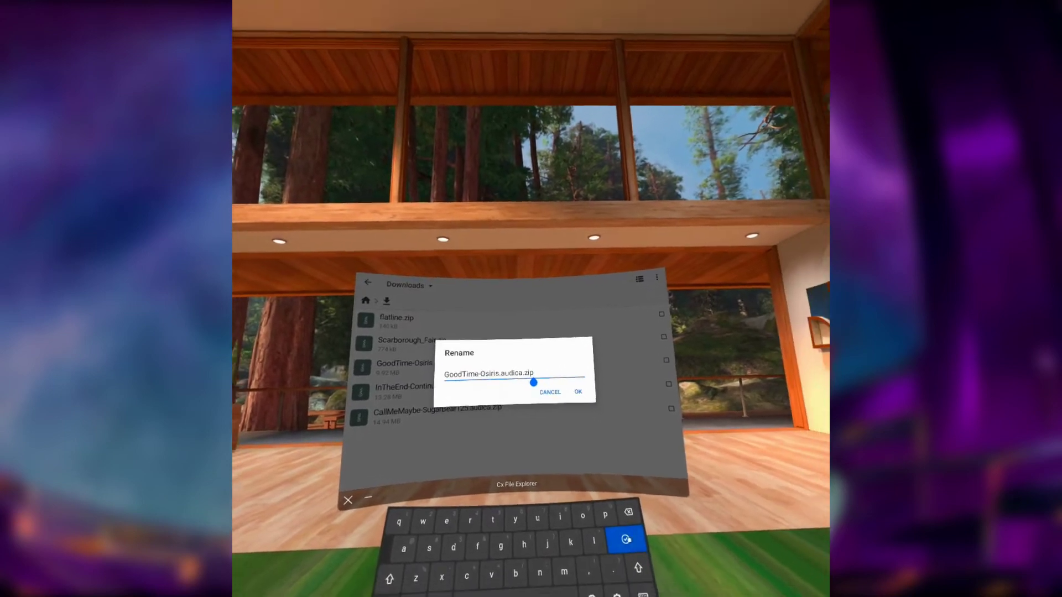
pyautogui.press('BackSpace')
pyautogui.press('BackSpace')
pyautogui.press('BackSpace')
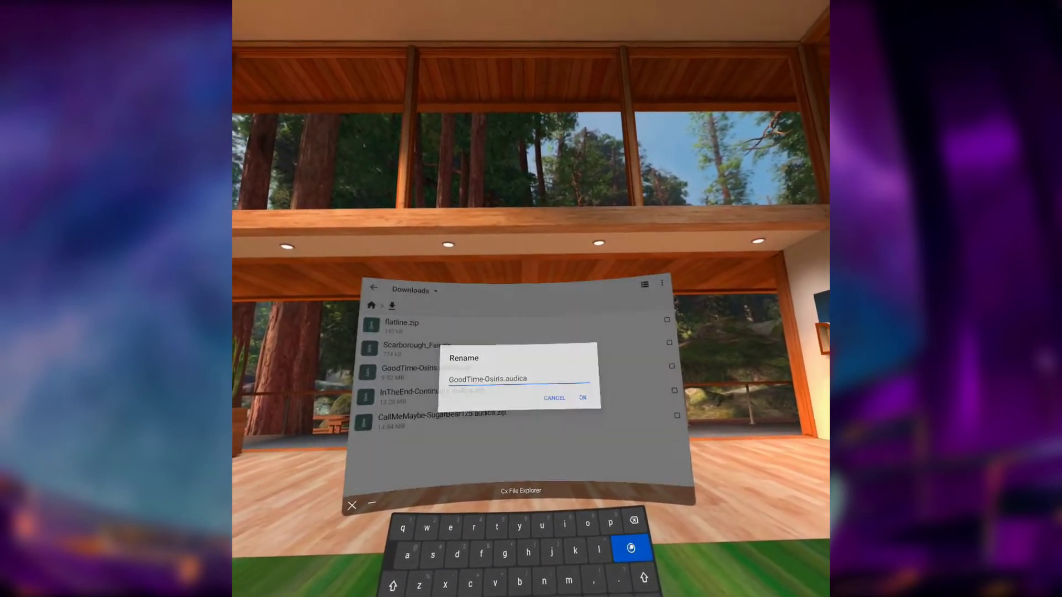
pyautogui.click(626, 539)
# - Rename the InTheEnd-Continuum and CallMeMaybe-SugarBear125 files to drop their .zip endings
pyautogui.click(553, 391)
pyautogui.click(585, 489)
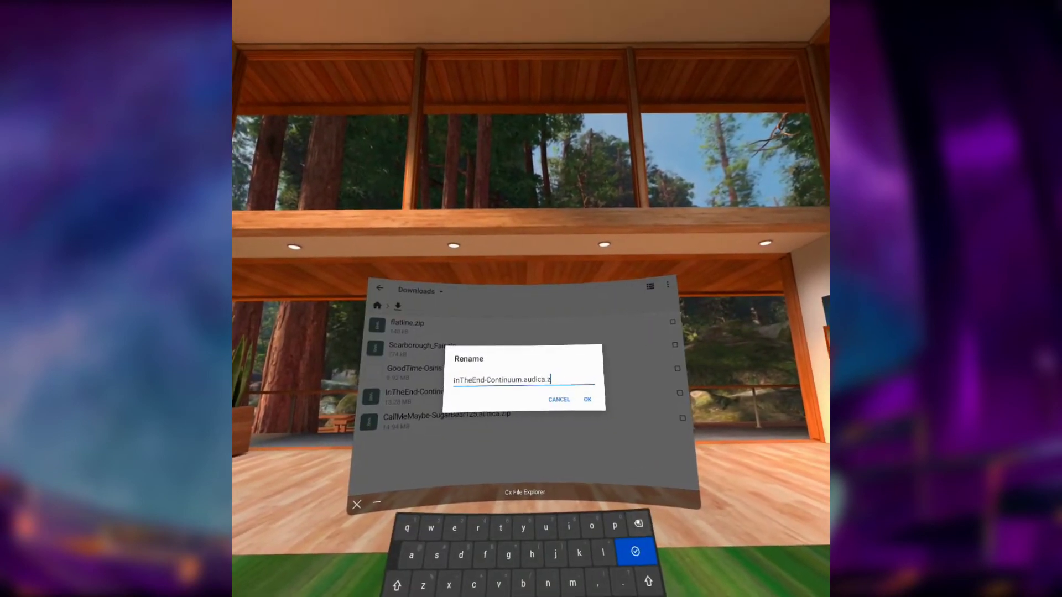
pyautogui.click(639, 557)
pyautogui.click(442, 419)
pyautogui.click(585, 488)
pyautogui.press('BackSpace')
pyautogui.press('BackSpace')
pyautogui.press('BackSpace')
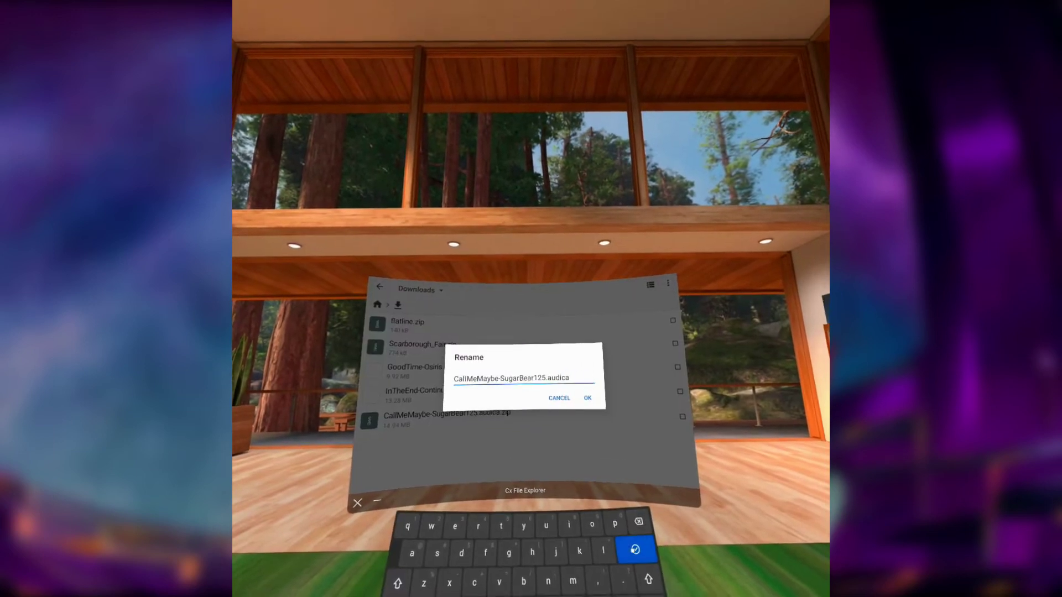
pyautogui.press('Return')
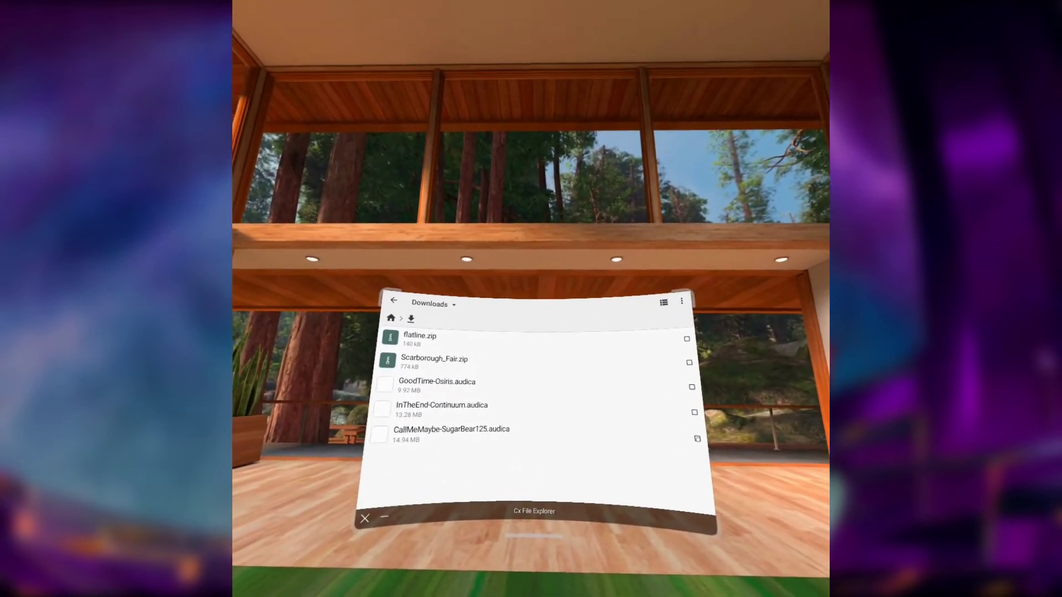
pyautogui.click(697, 438)
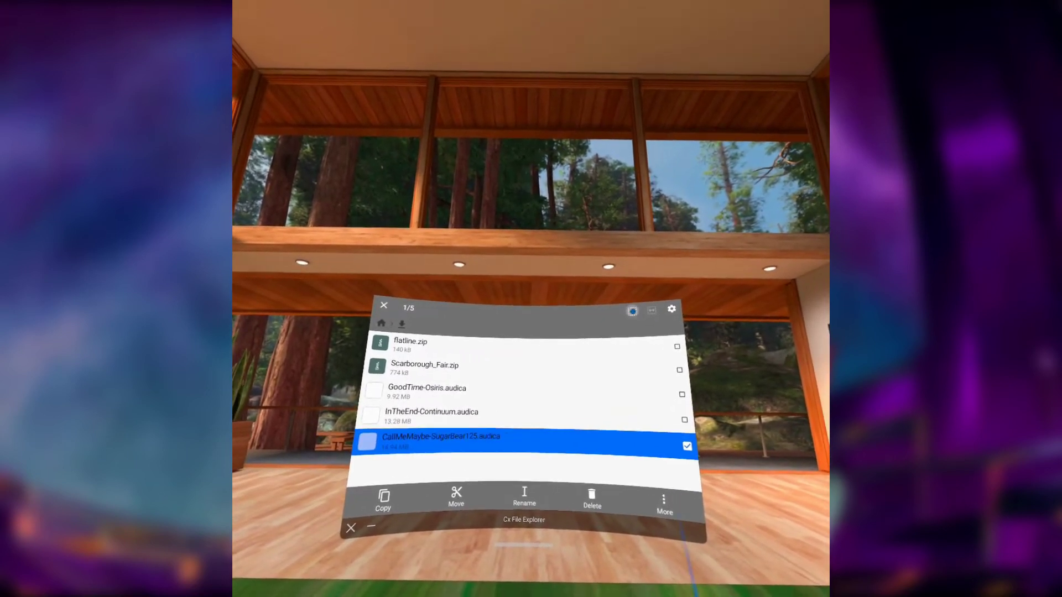
# - Pick up the three .audica songs for moving, leaving flatline.zip and Scarborough_Fair.zip behind
pyautogui.click(632, 311)
pyautogui.click(569, 348)
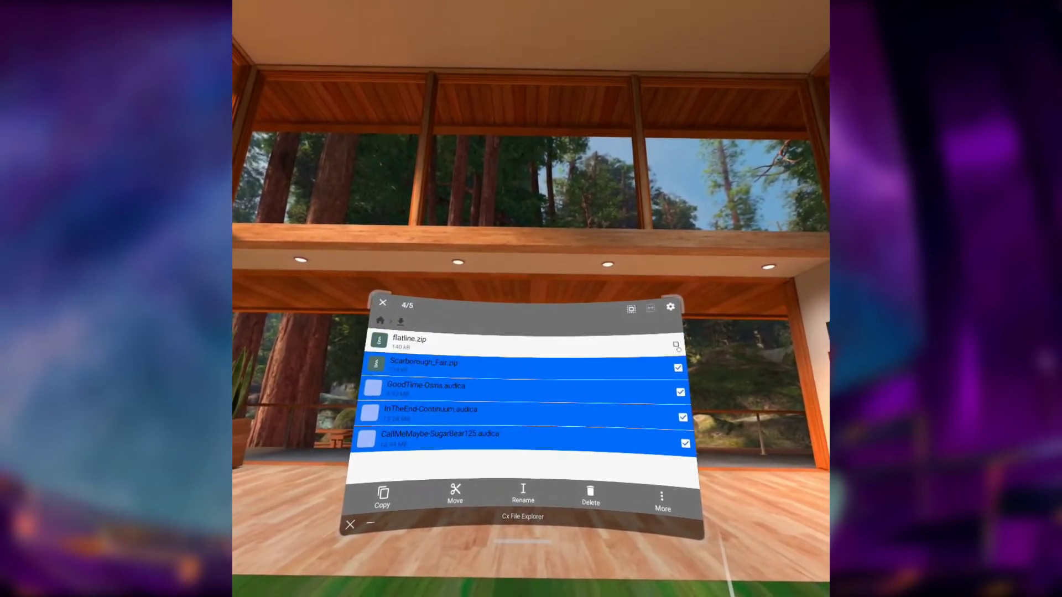
pyautogui.click(570, 368)
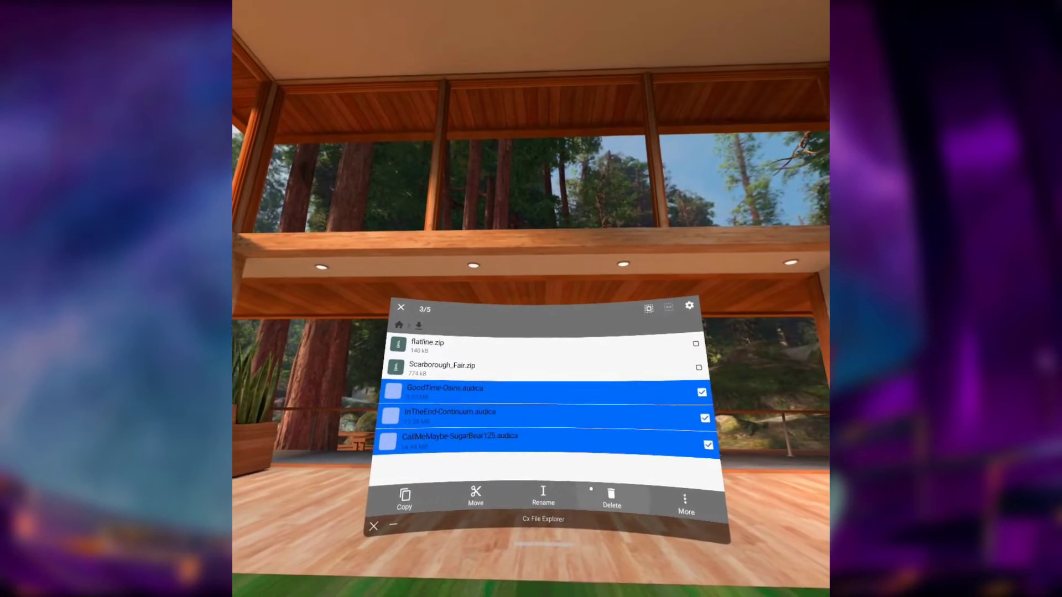
pyautogui.click(484, 492)
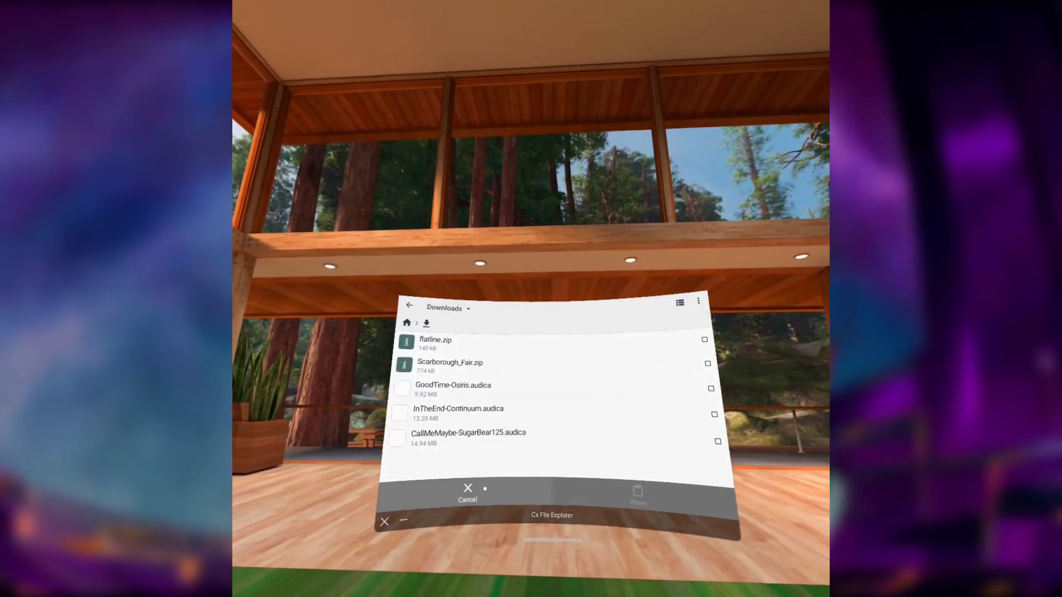
# - Paste the songs into Main storage > Android > obb > com.harmonixmusic.kata
pyautogui.click(436, 341)
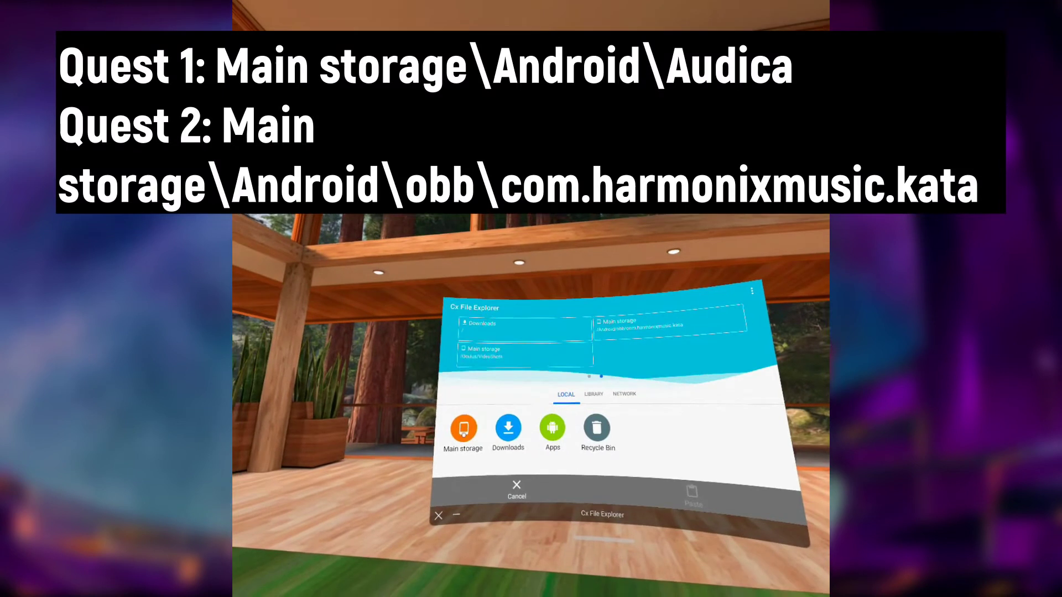
pyautogui.click(465, 430)
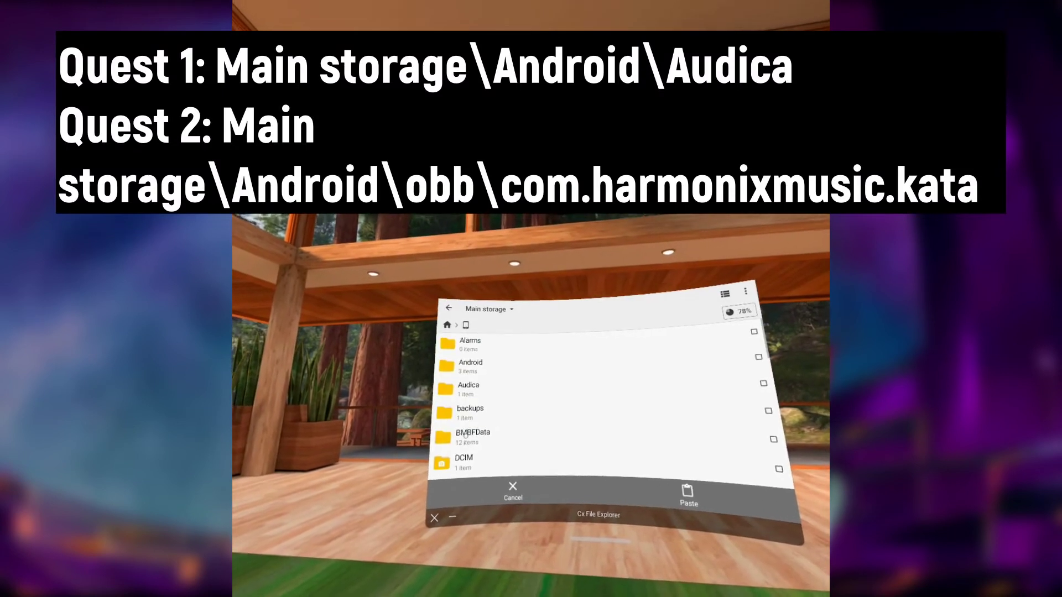
pyautogui.click(465, 374)
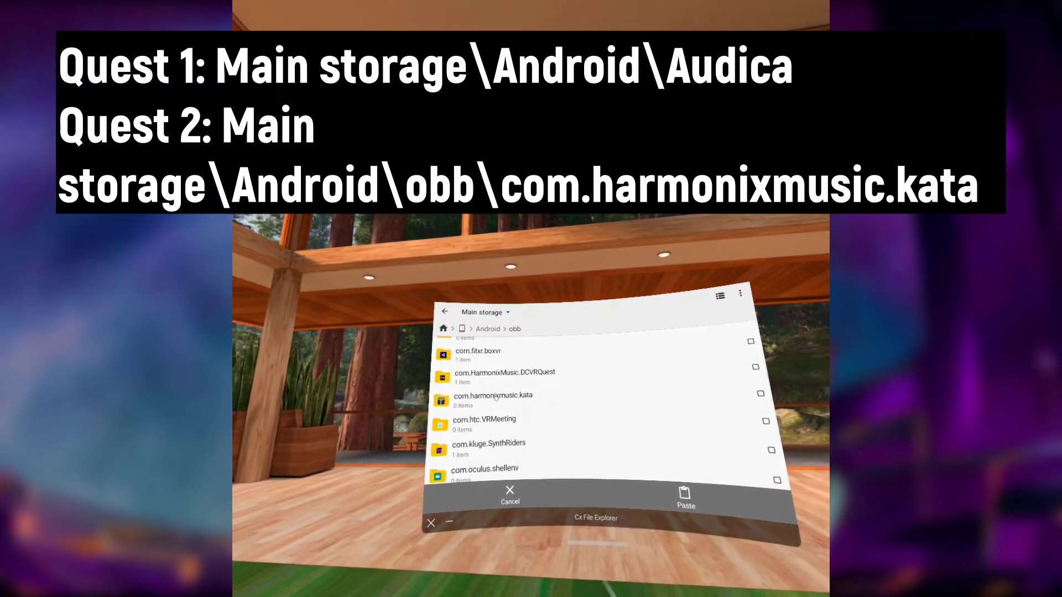
pyautogui.click(496, 397)
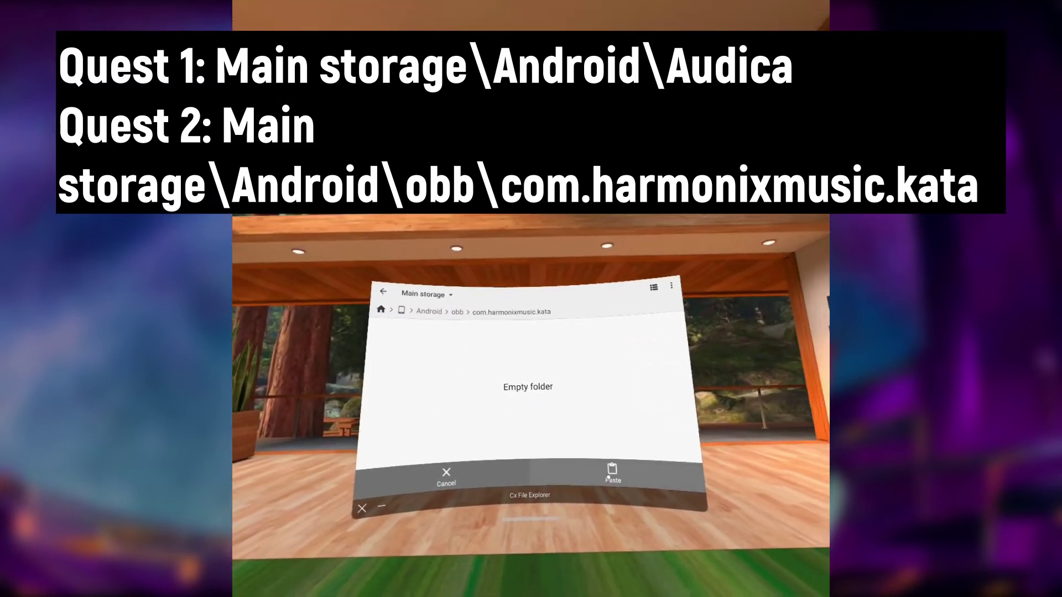
pyautogui.click(611, 474)
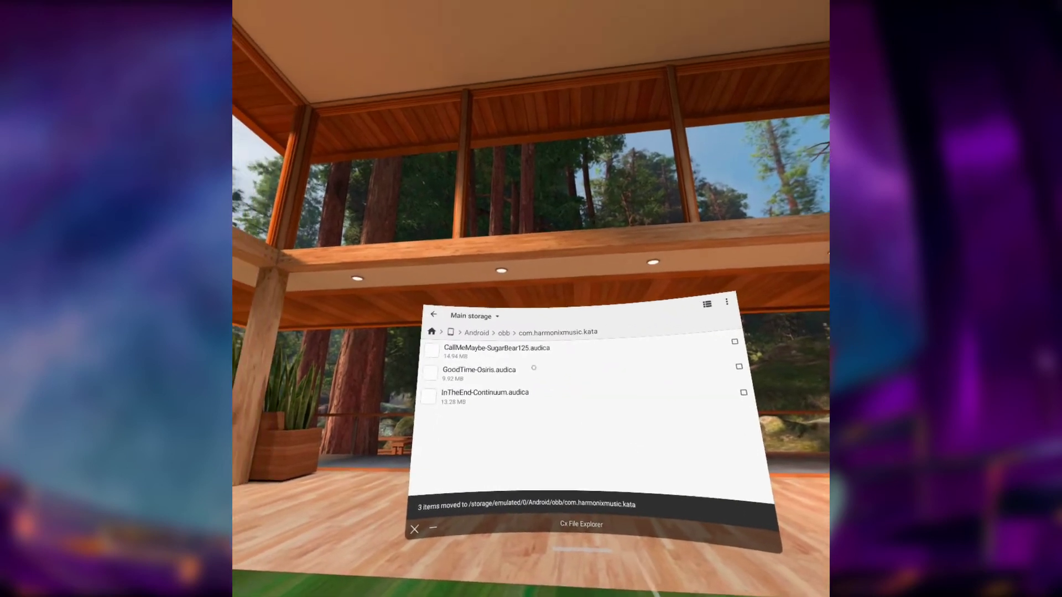
# - Extract flatline.zip into Audica/customization/gun and start extracting Scarborough_Fair.zip
pyautogui.click(431, 331)
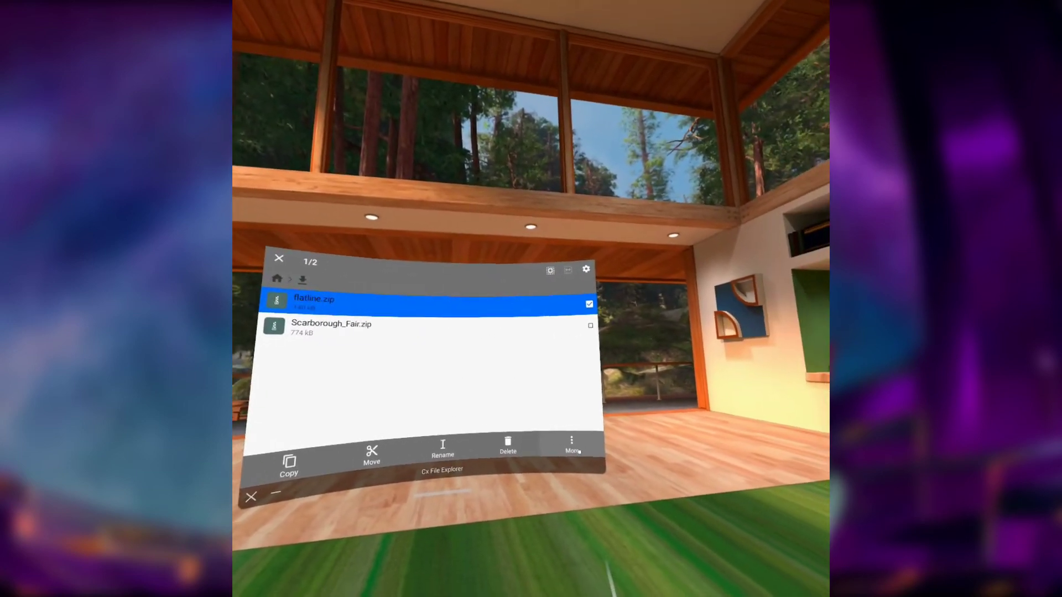
pyautogui.click(579, 450)
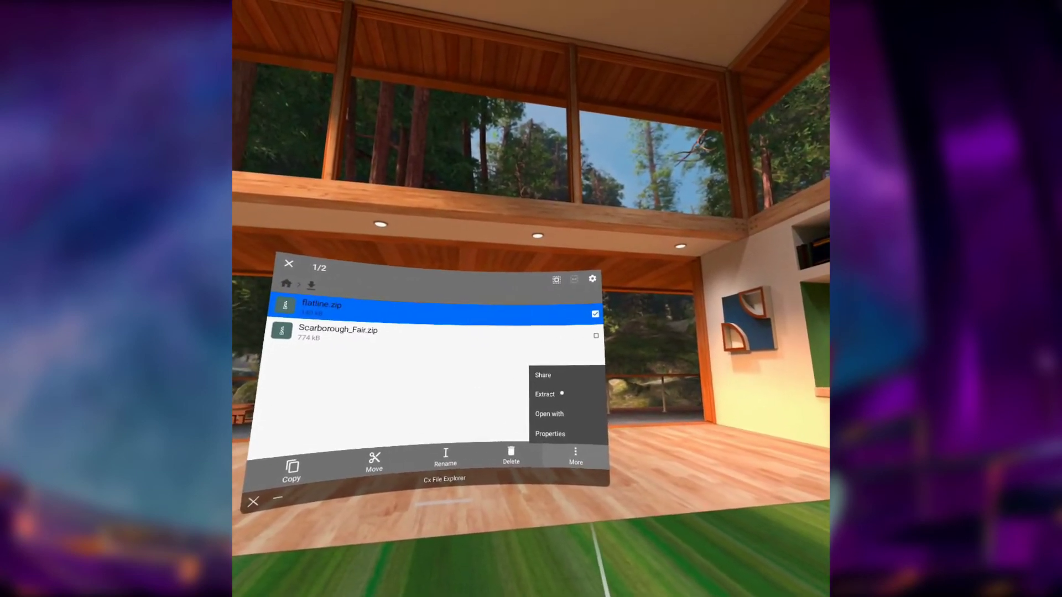
pyautogui.click(498, 396)
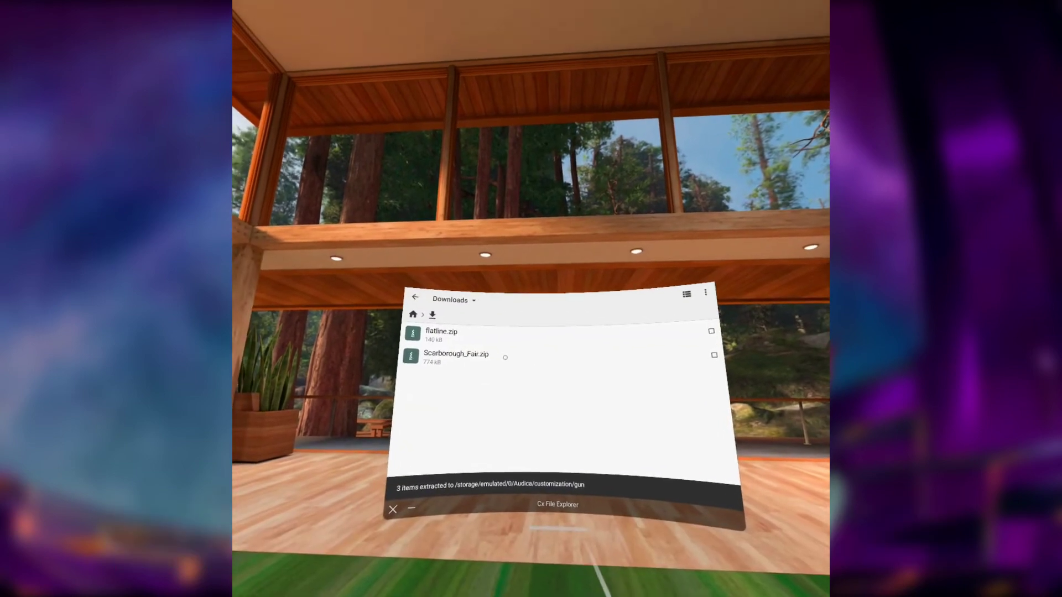
pyautogui.click(692, 484)
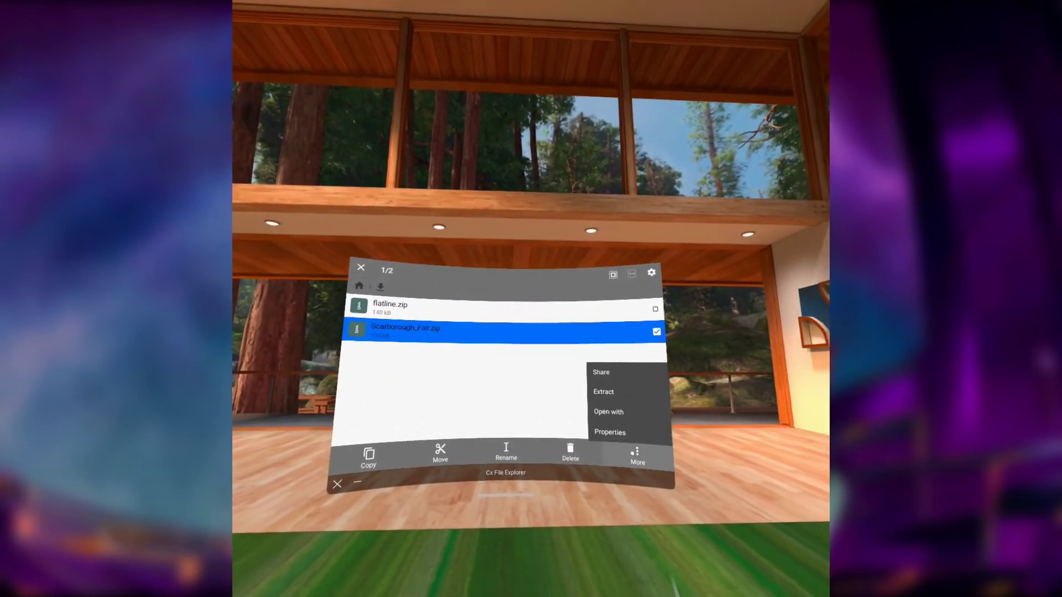